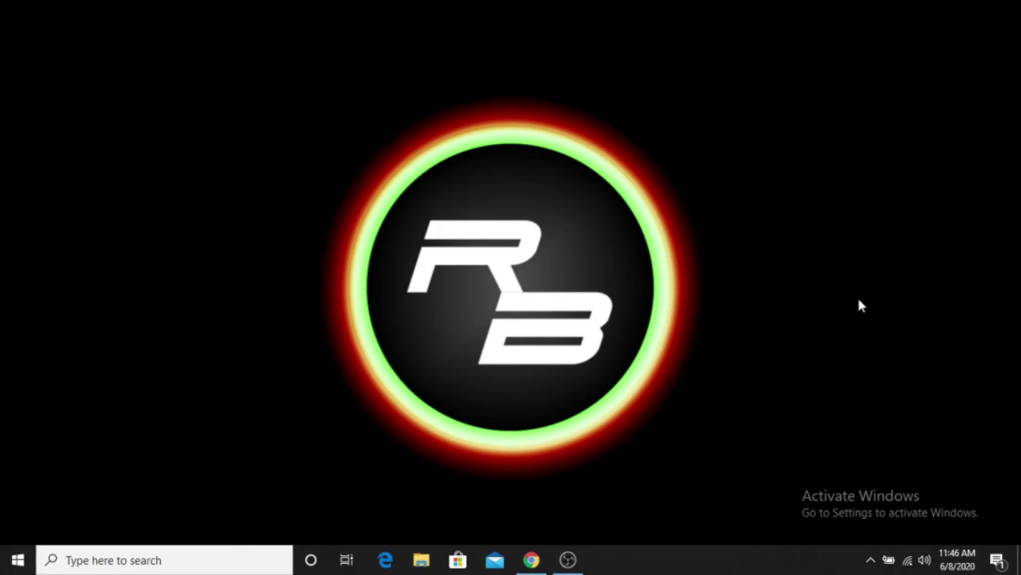
Step: Download the Windows (32/64-bit) version of MultiMC from the Download & Install section of multimc.org in Chrome
click(525, 565)
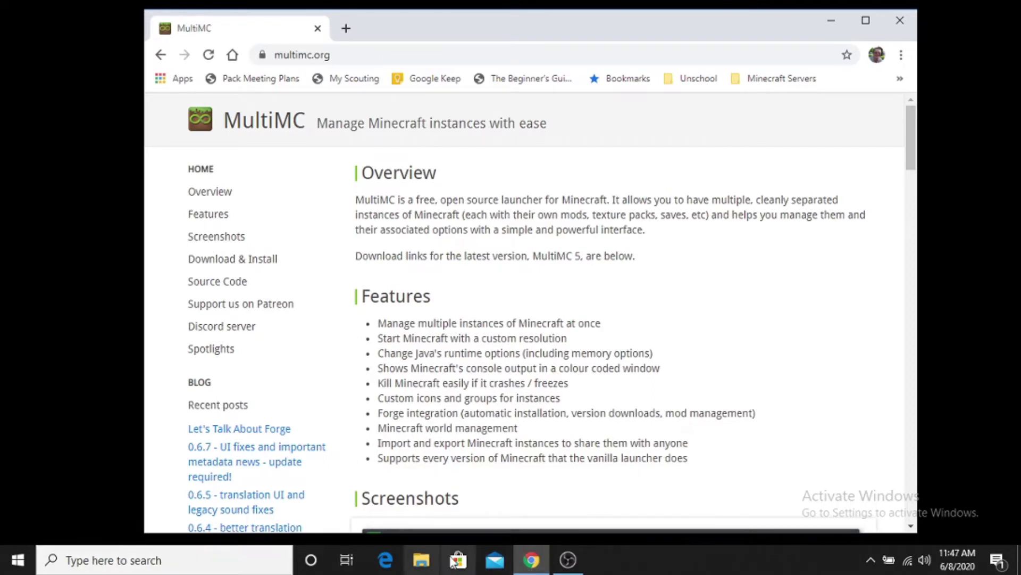
click(252, 264)
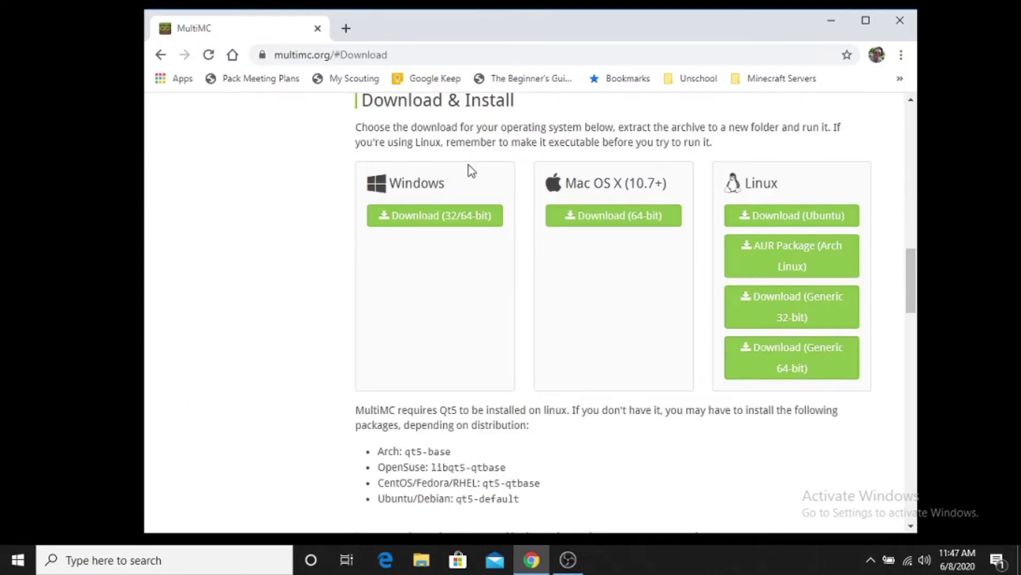
click(431, 217)
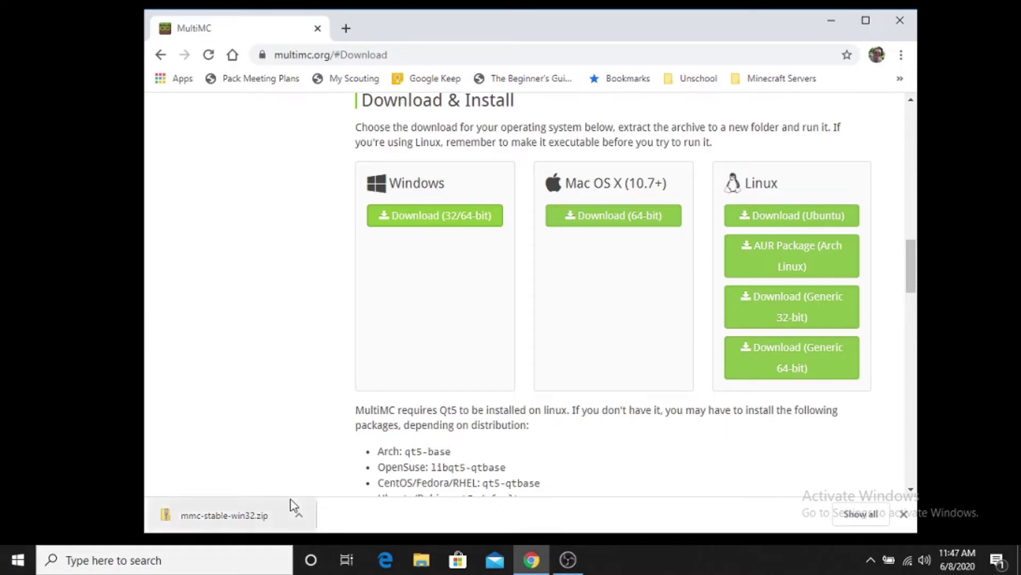
Step: Extract the downloaded mmc-stable-win32 archive to the suggested folder inside Downloads
click(421, 559)
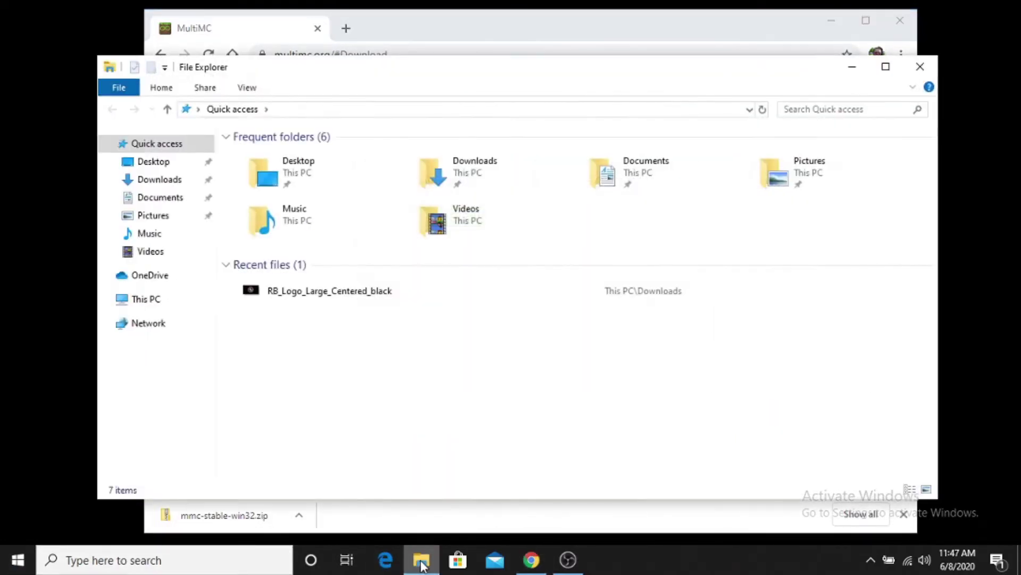
click(148, 181)
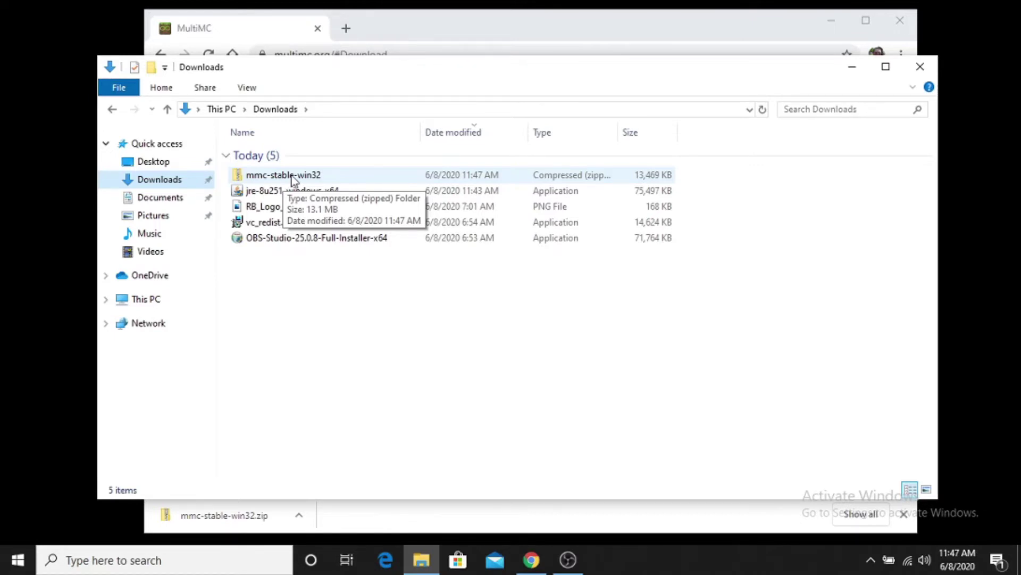
right_click(292, 180)
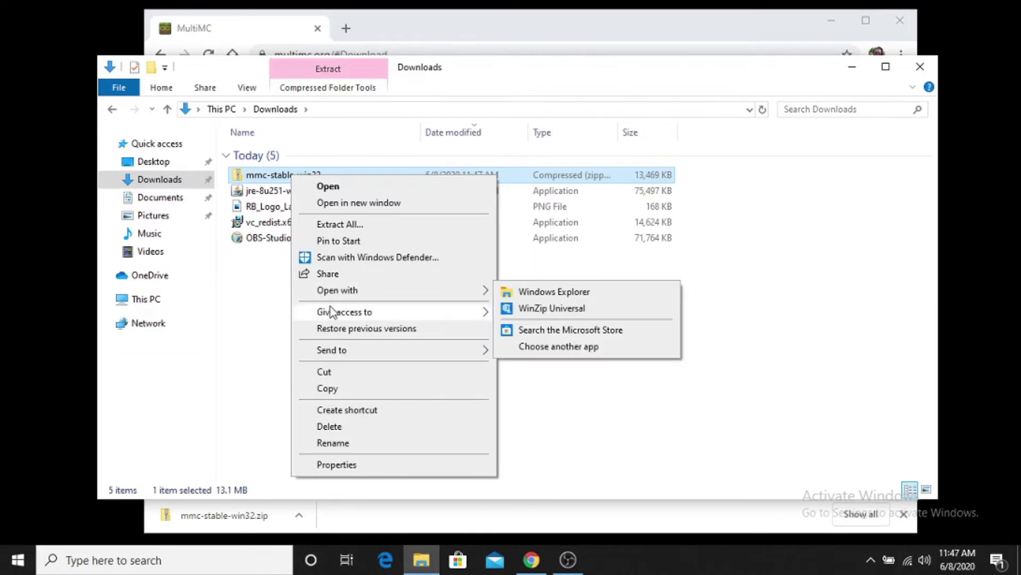
click(335, 227)
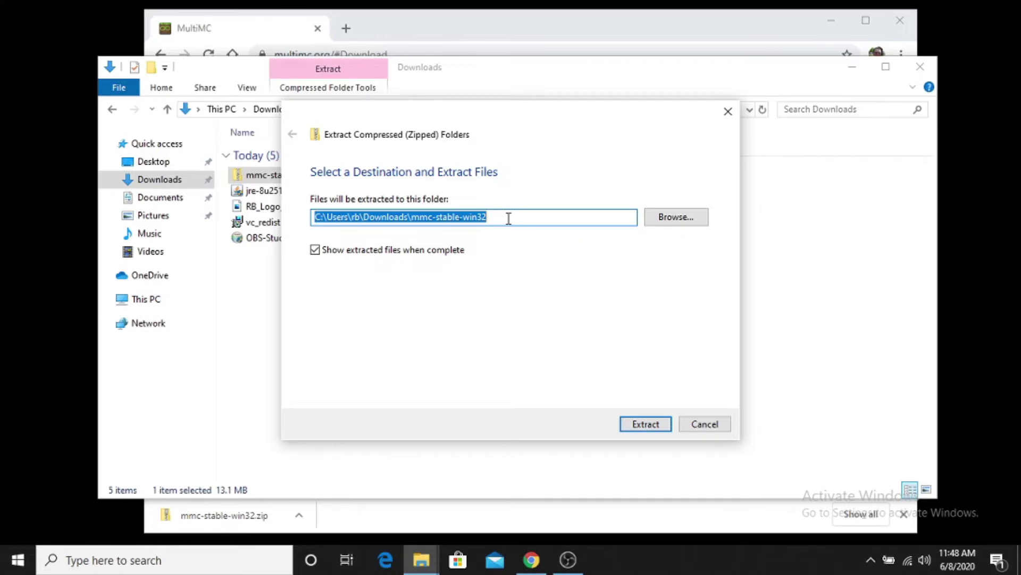
click(648, 426)
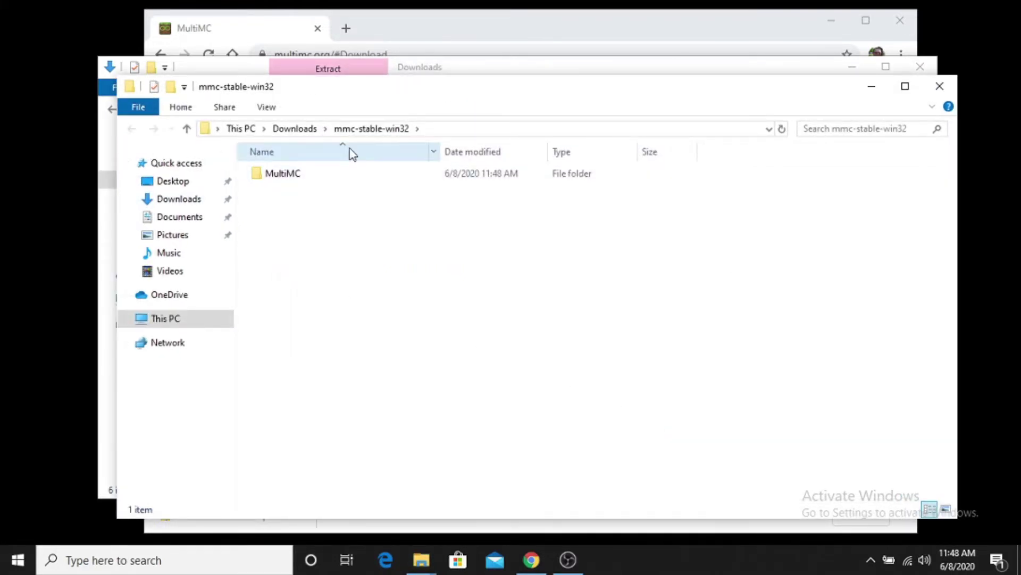
Step: Open the extracted MultiMC folder and locate the MultiMC application among its files
click(283, 180)
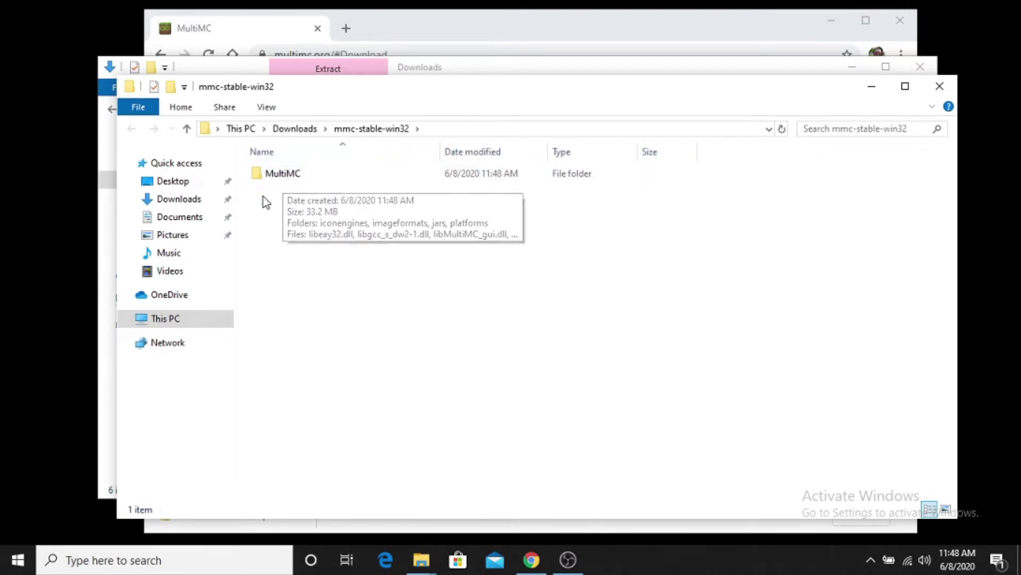
click(319, 198)
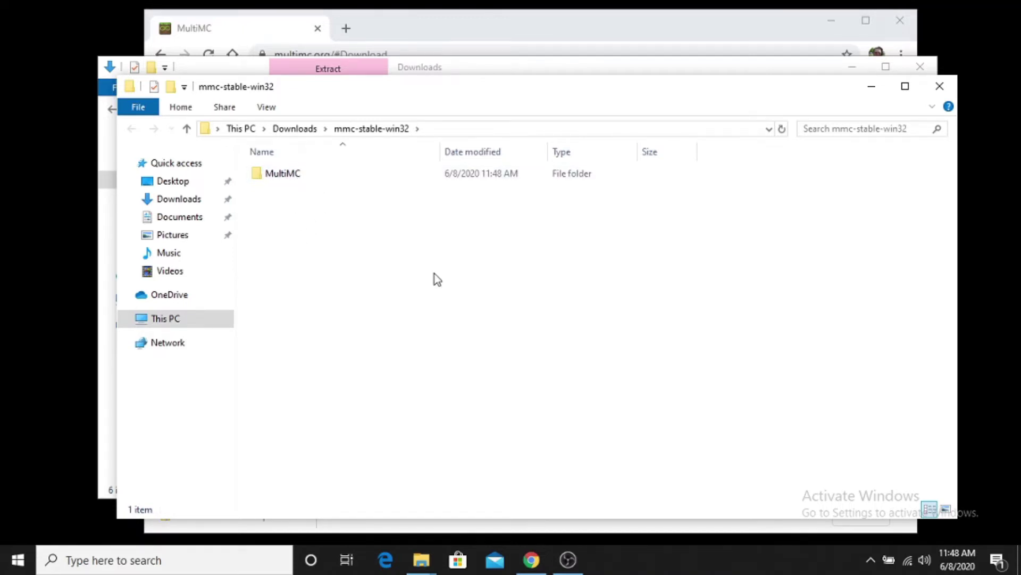
click(280, 175)
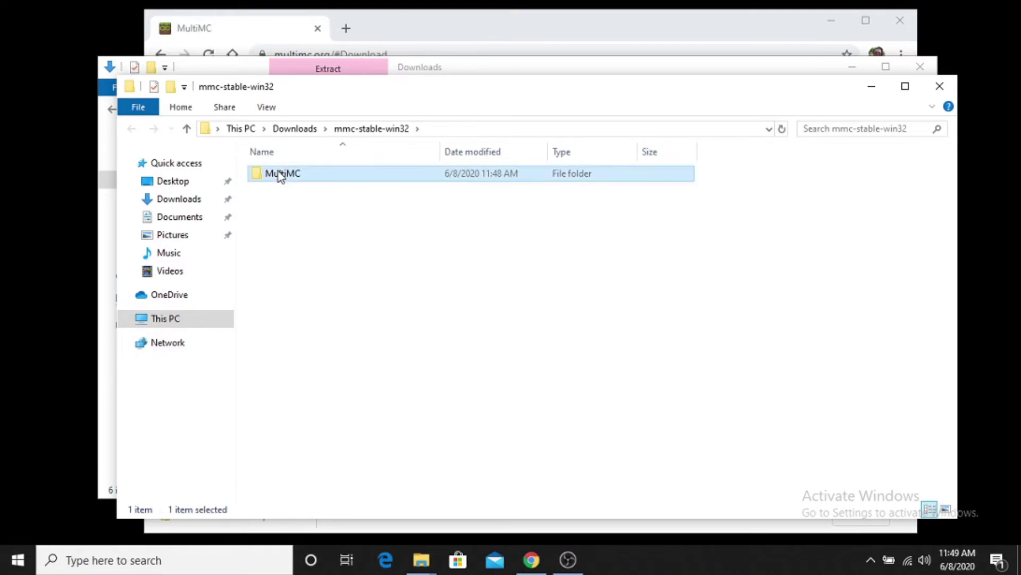
double_click(280, 176)
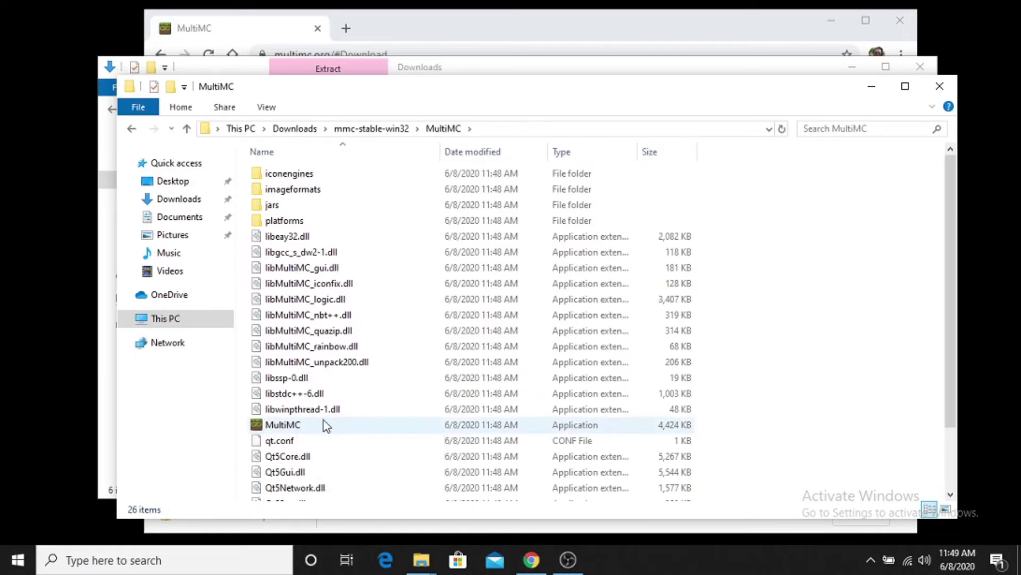
scroll(324, 424, down, 2)
scroll(324, 424, up, 2)
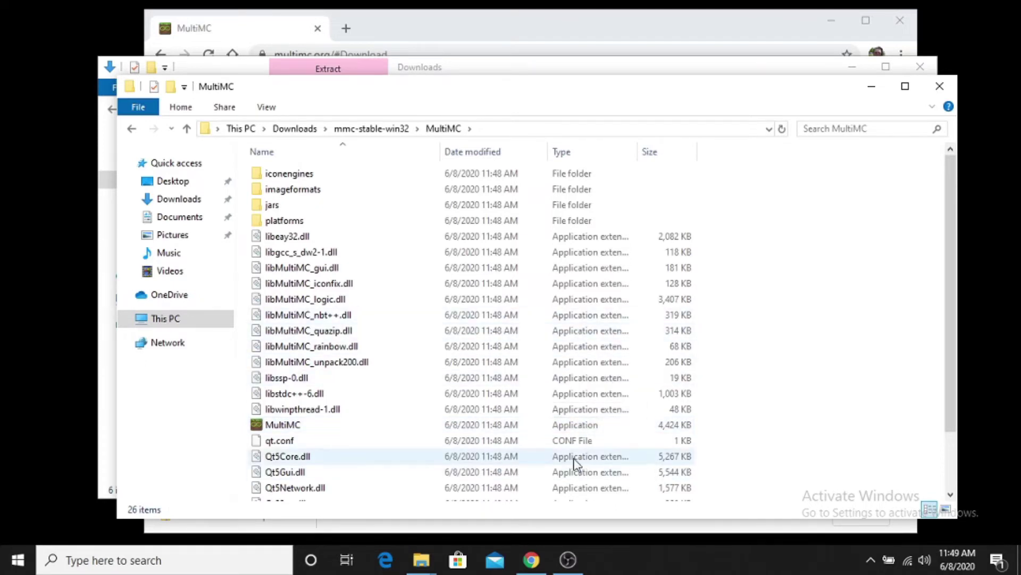
right_click(281, 428)
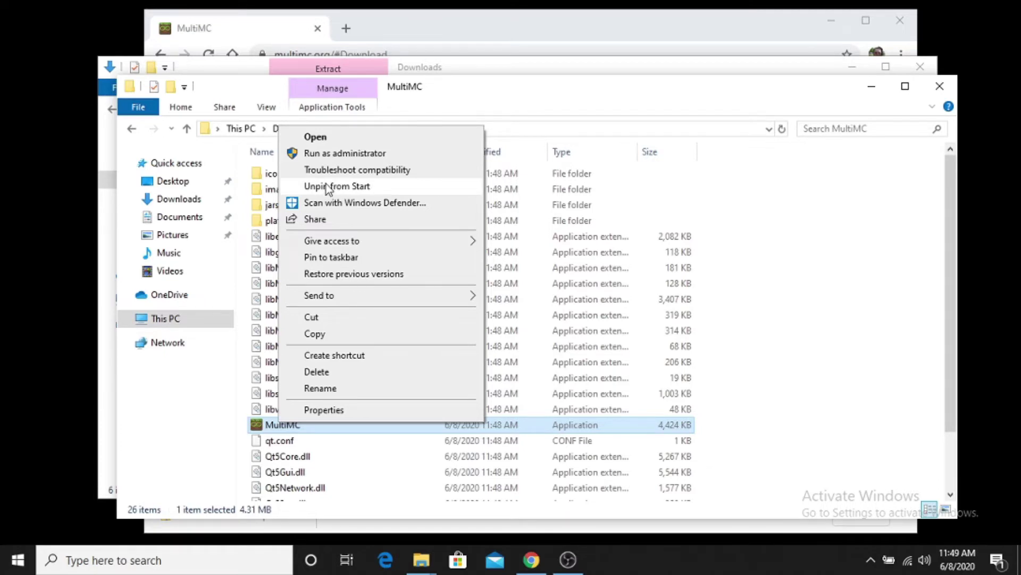
click(650, 104)
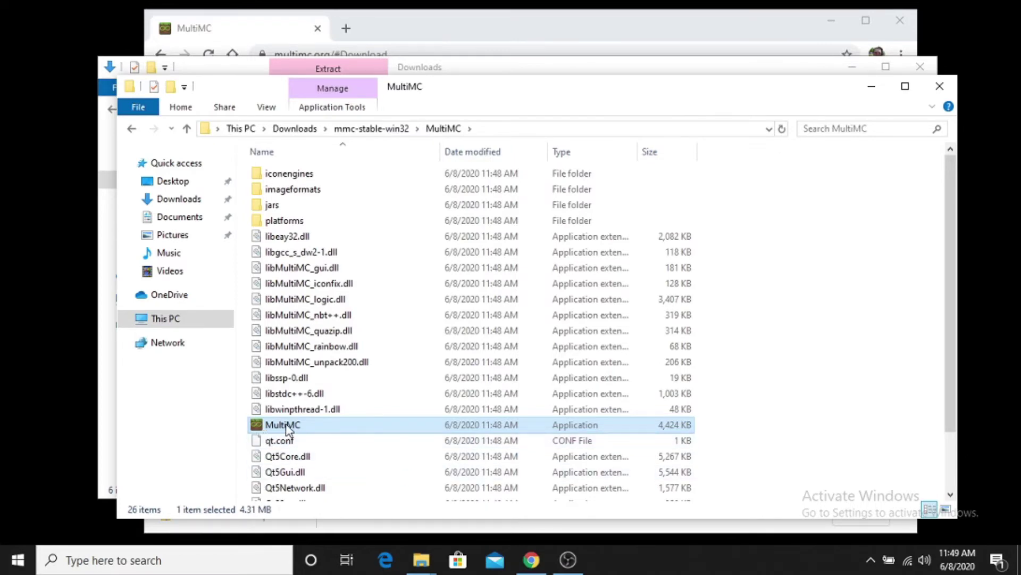
Step: Start MultiMC from its pinned Start tile and allow it to run despite the SmartScreen warning
click(19, 559)
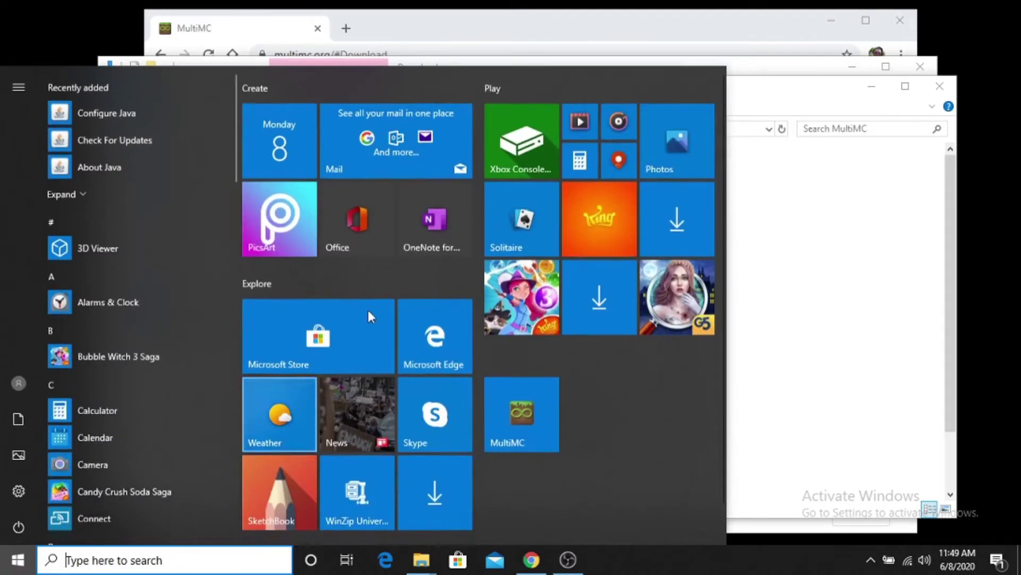
click(526, 407)
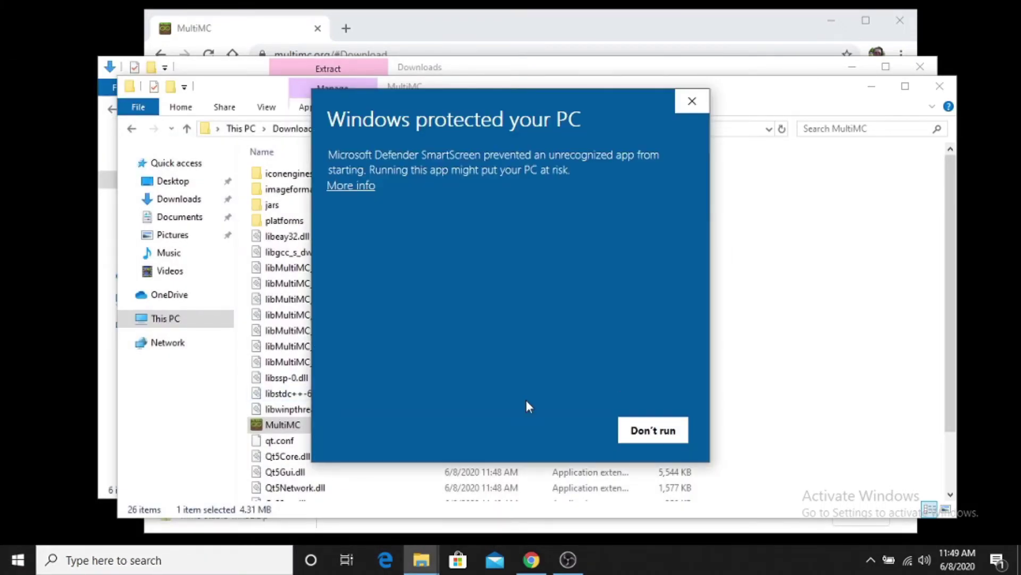
click(351, 186)
click(556, 436)
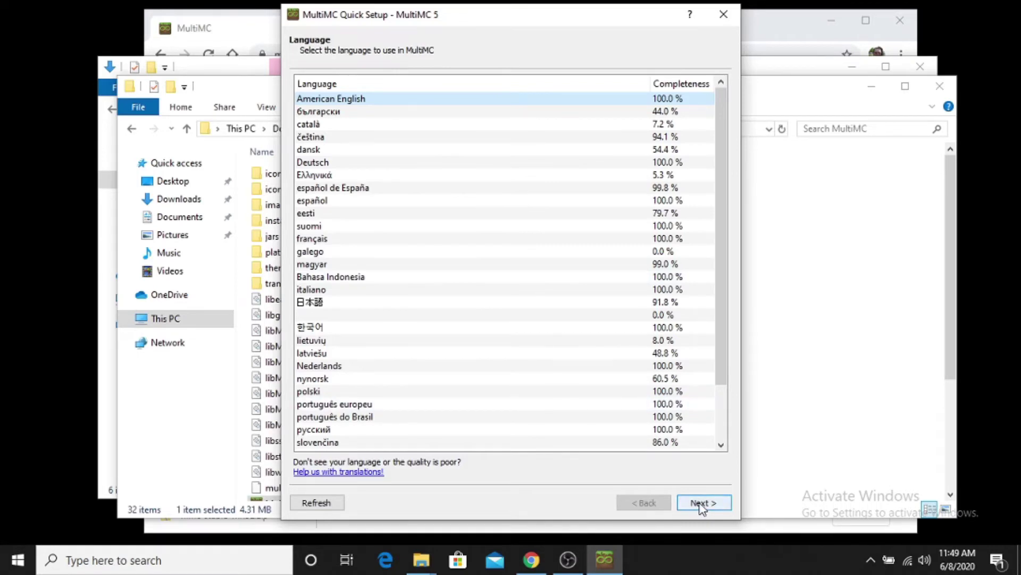
Step: Complete the Quick Setup with American English, the javaw runtime and default memory allocation, with analytics disabled
click(702, 504)
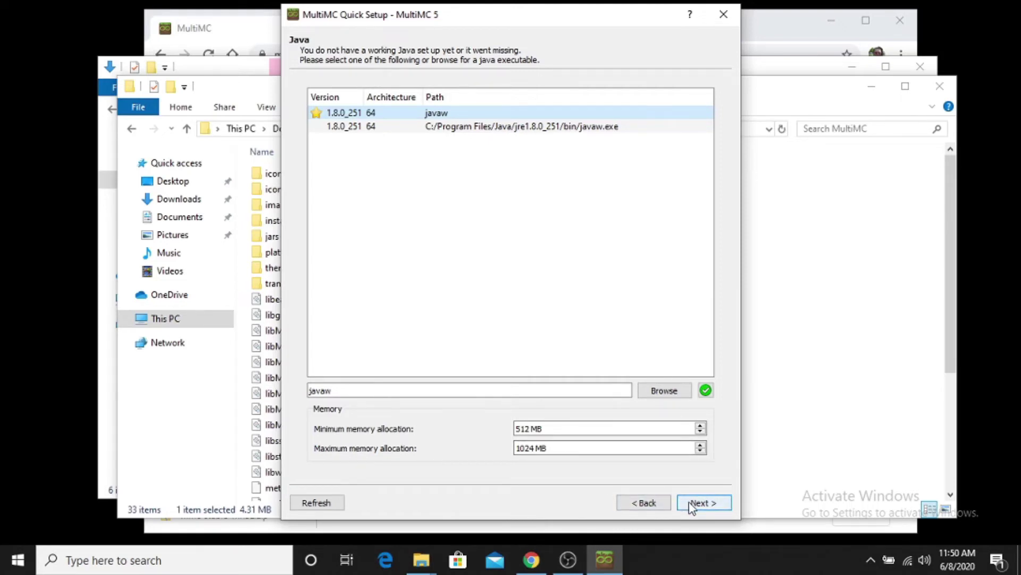
click(716, 505)
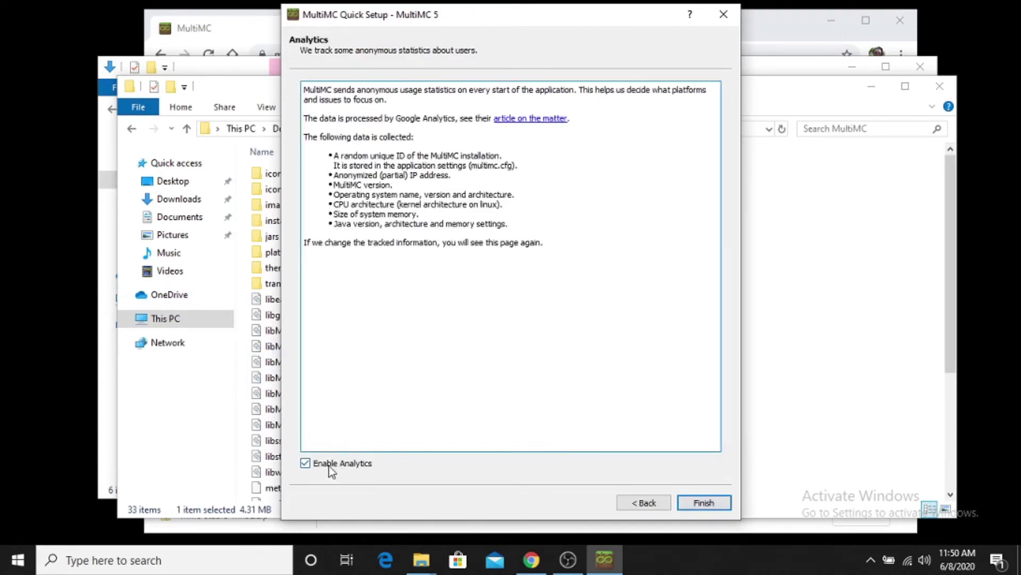
click(308, 461)
click(694, 503)
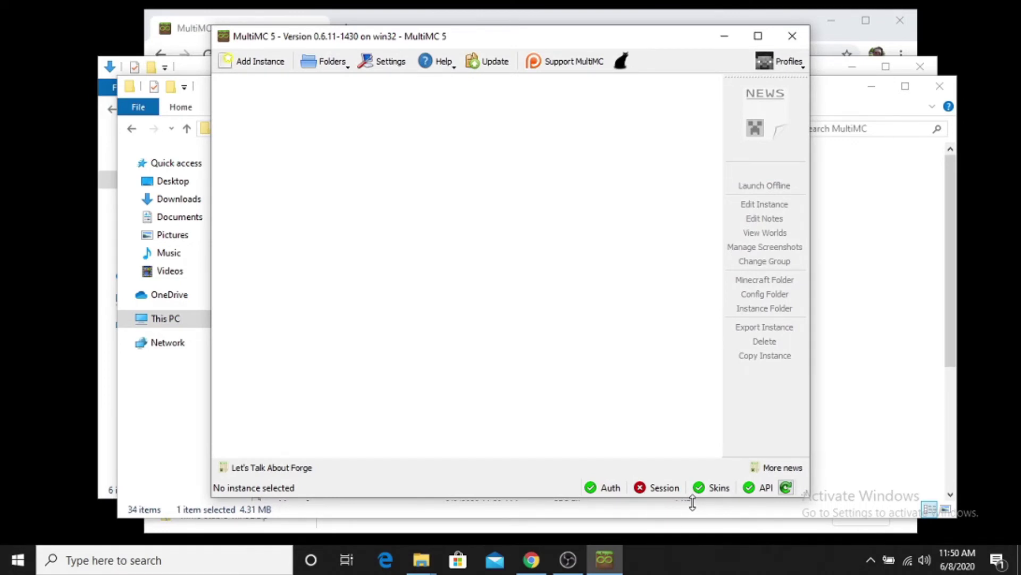
Step: Open the account manager and view the form for adding a Minecraft account, cancelling it without entering credentials
click(785, 61)
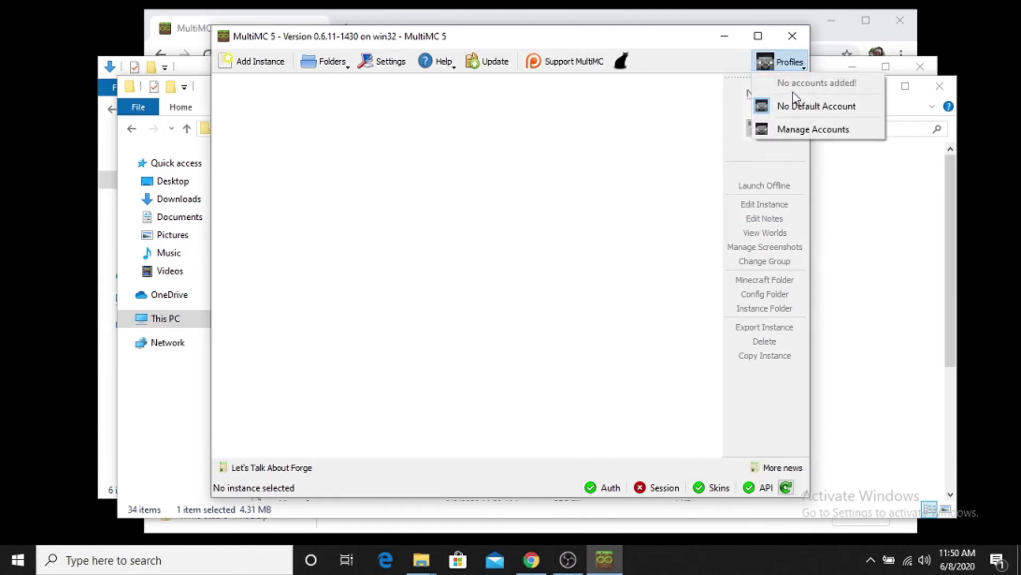
click(802, 130)
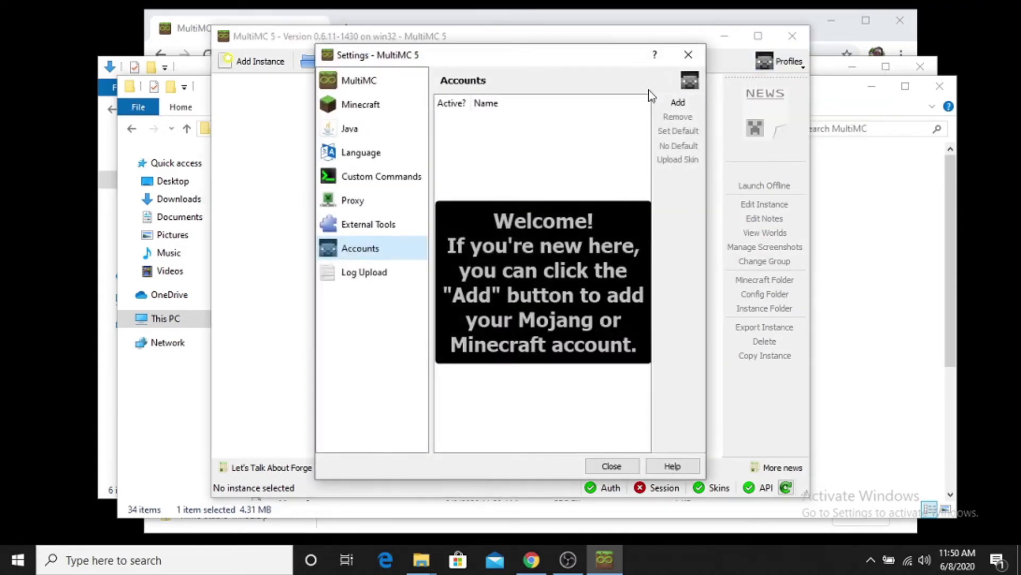
click(678, 102)
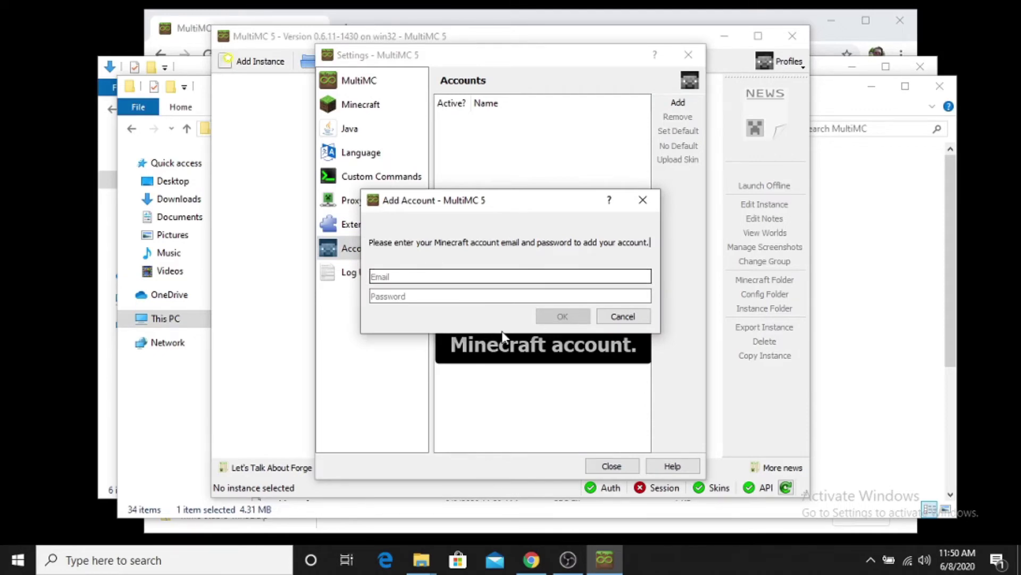
click(628, 317)
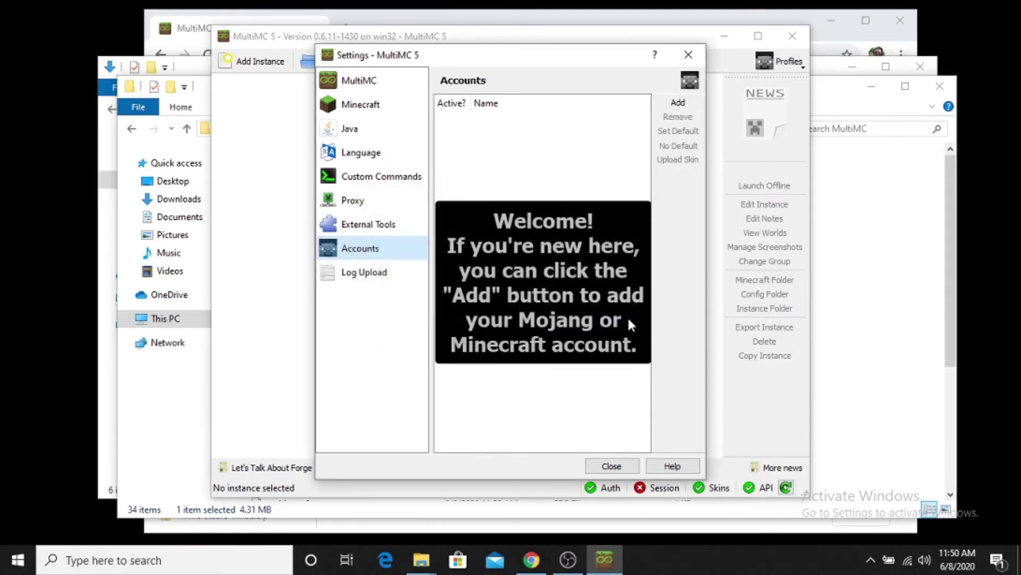
Step: Set the Minecraft window size to 1280 wide by 720 high, and close the settings after checking the Java options
click(355, 106)
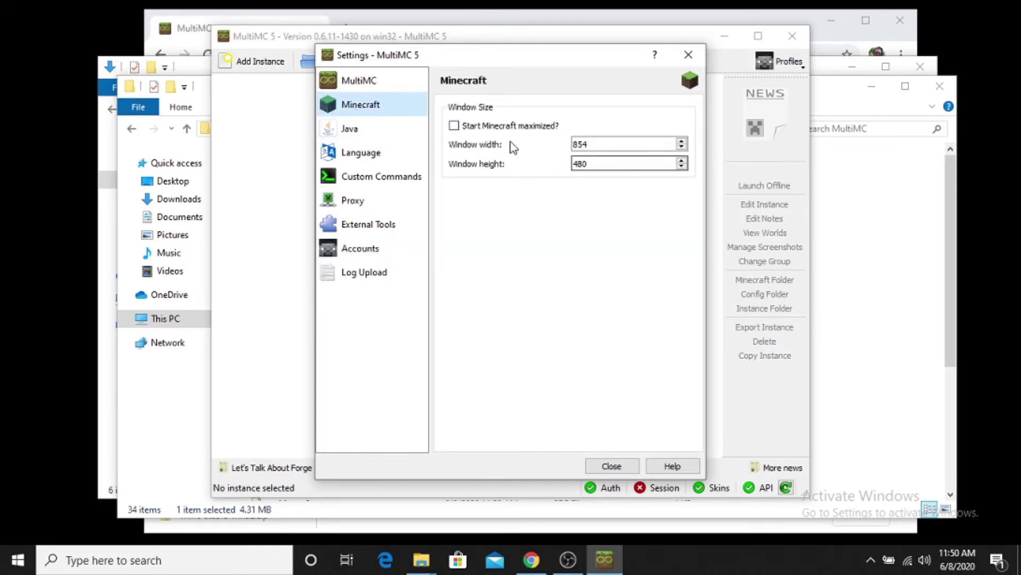
click(605, 145)
key(BackSpace)
key(BackSpace)
key(BackSpace)
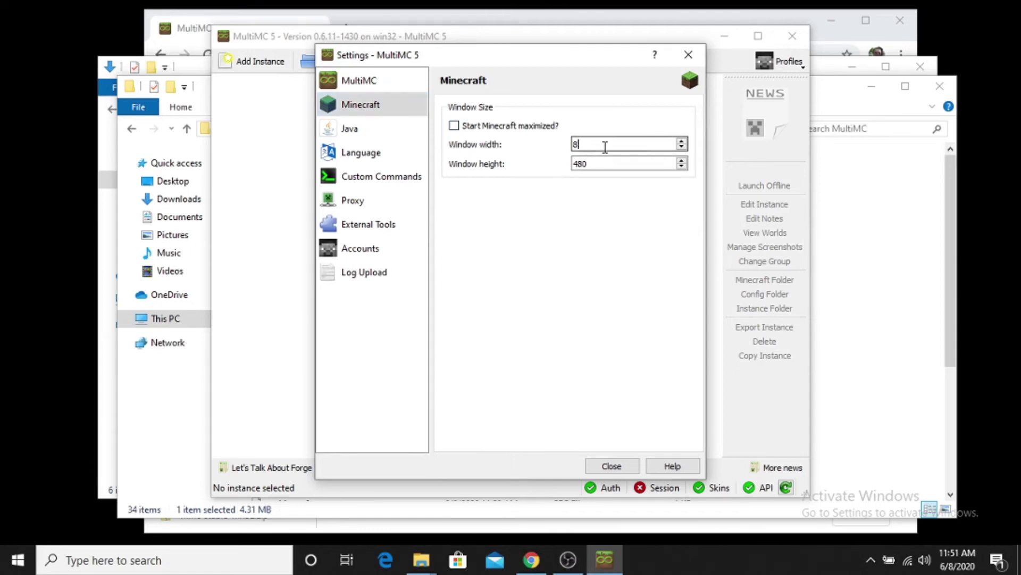
text(1280)
key(BackSpace)
text(0)
key(Tab)
text(720)
click(355, 128)
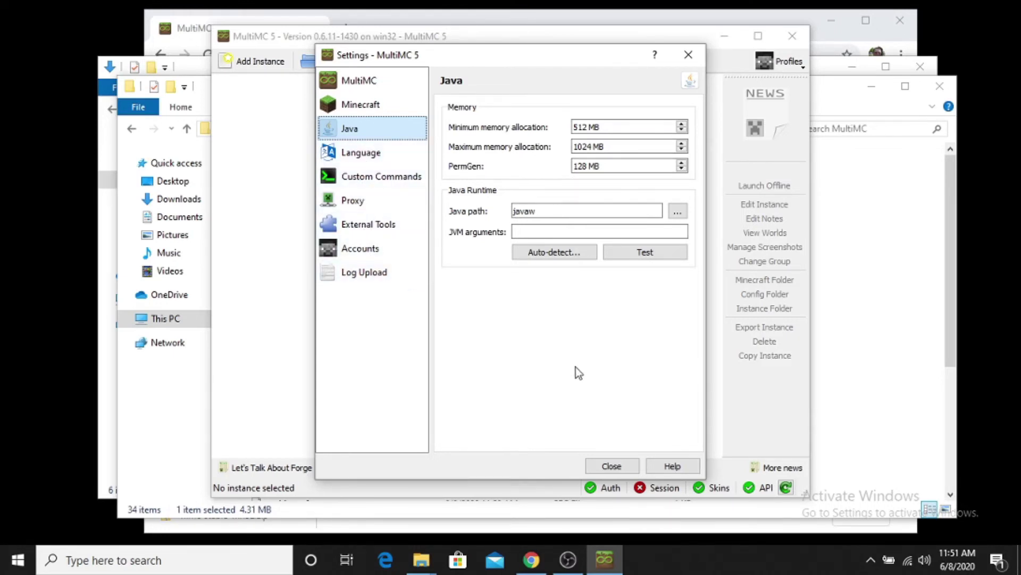
click(607, 467)
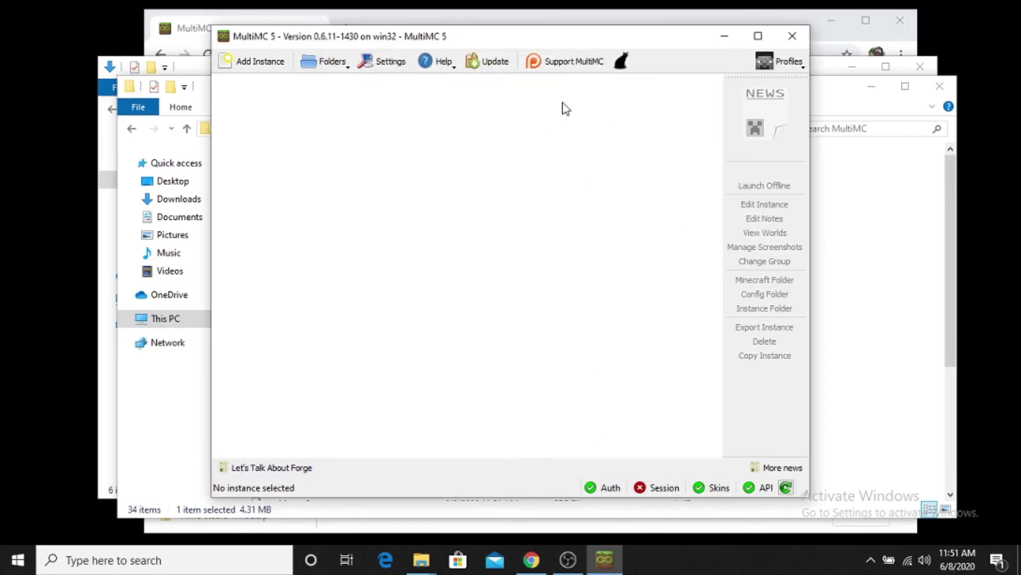
Step: Begin a new instance and examine the Vanilla version list plus the Import from zip and FTB Legacy sources
click(253, 61)
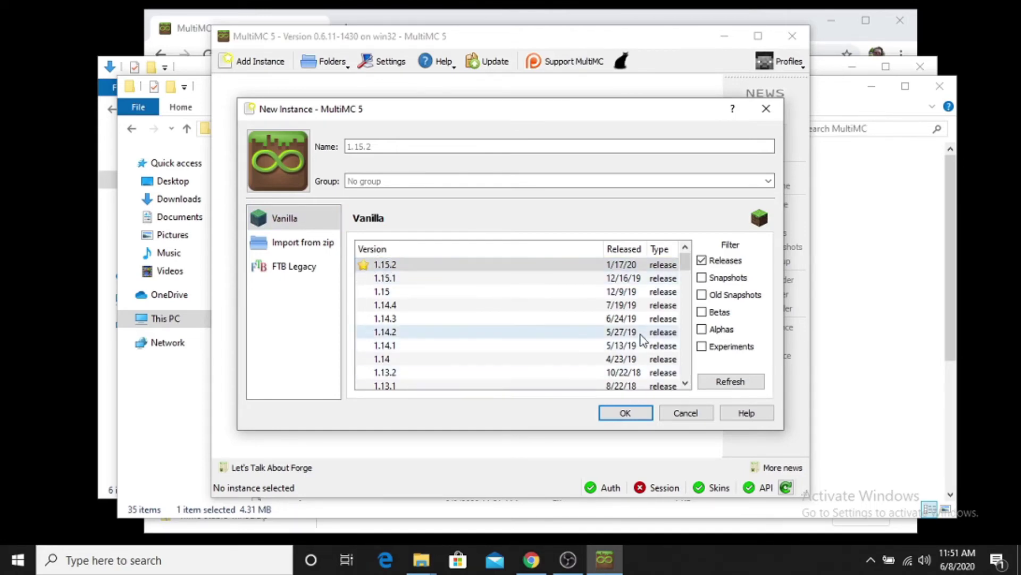
drag(682, 282, 680, 206)
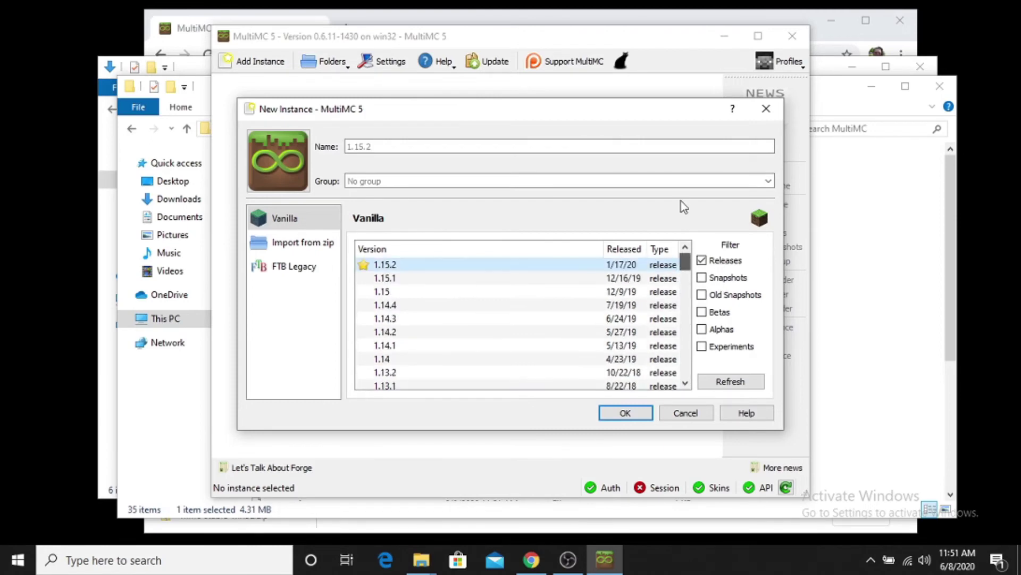
click(296, 246)
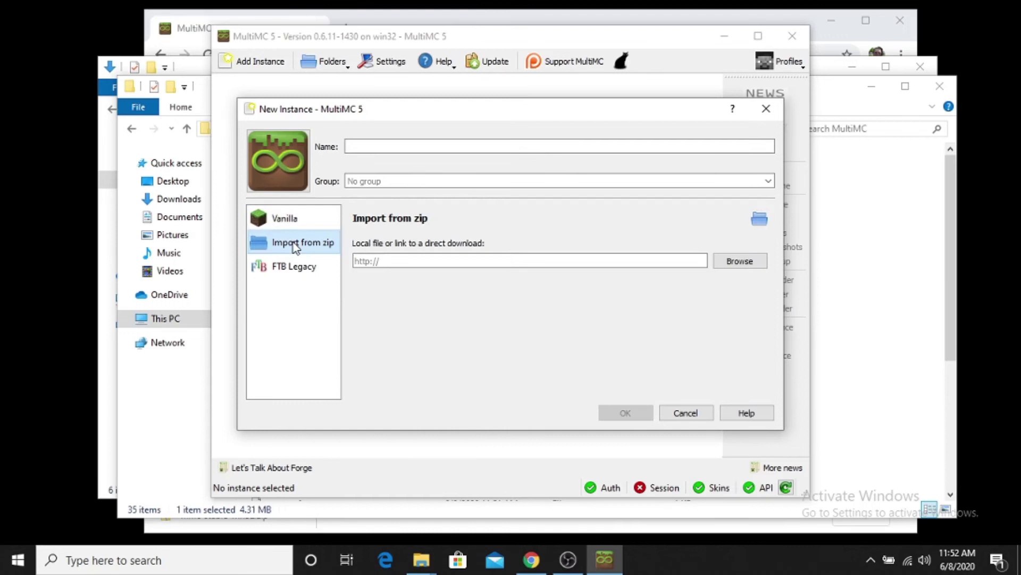
click(727, 264)
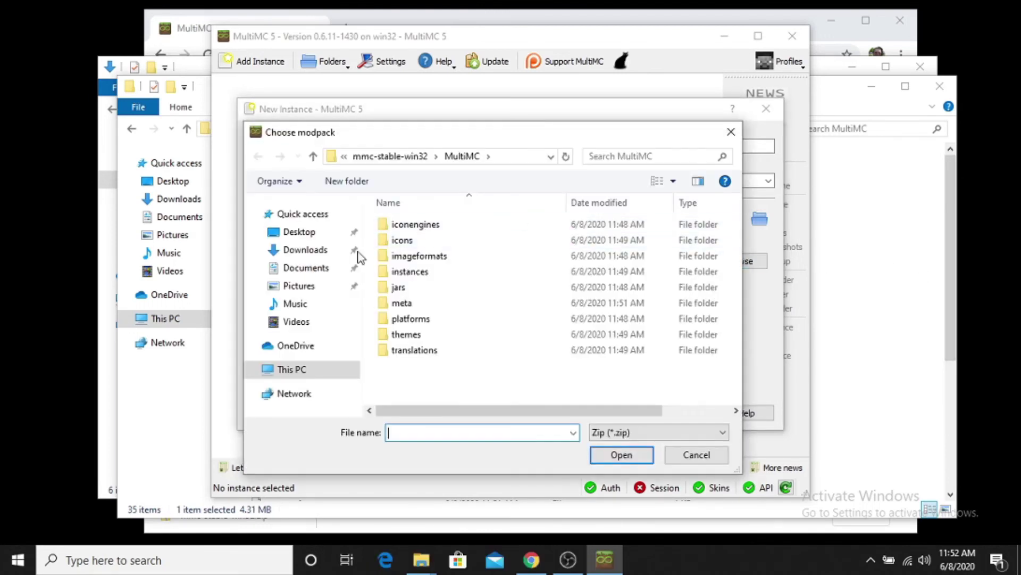
click(696, 455)
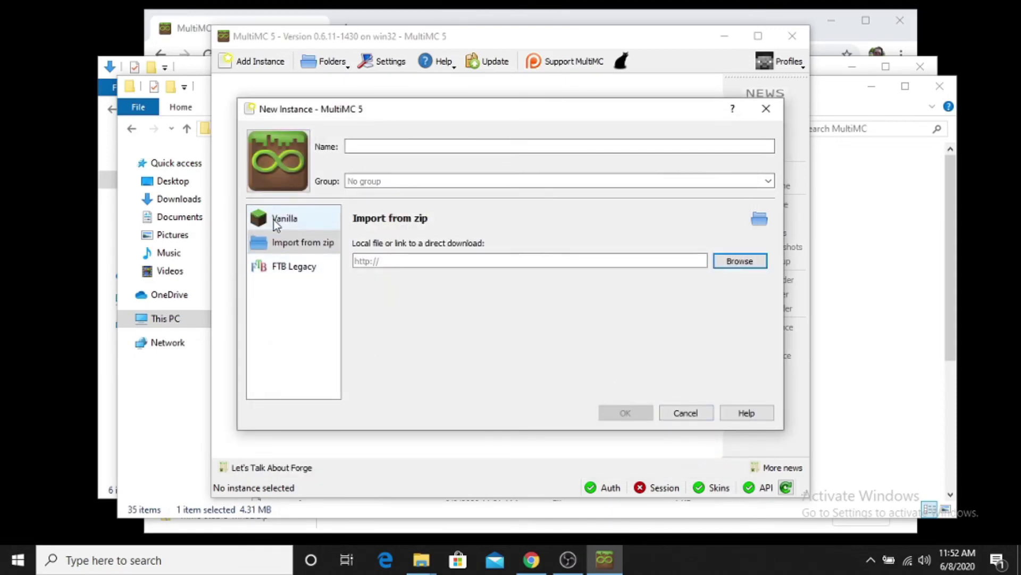
click(287, 267)
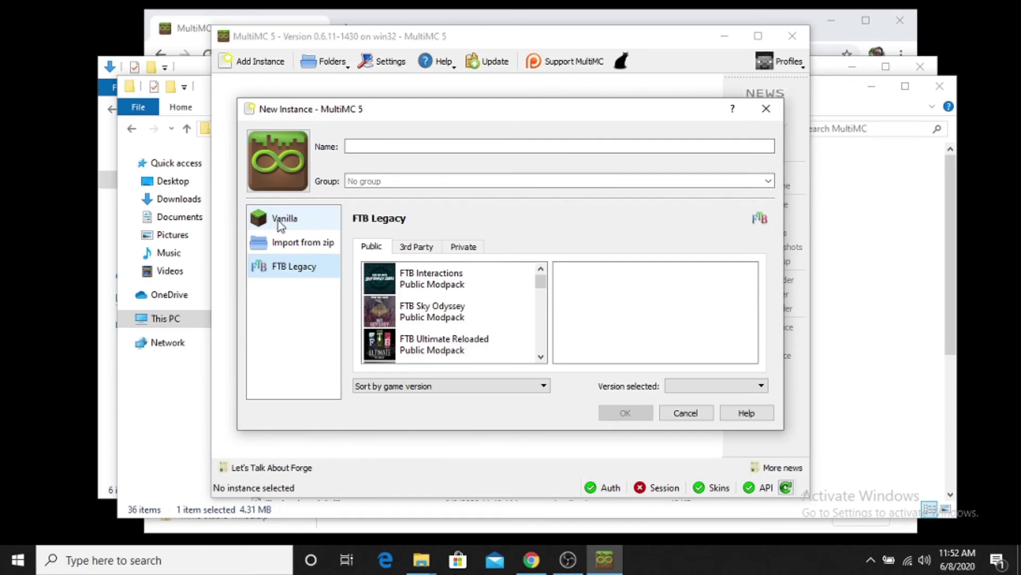
Step: Create a Vanilla 1.15.2 instance with the default name and no group, and try to launch it
click(278, 222)
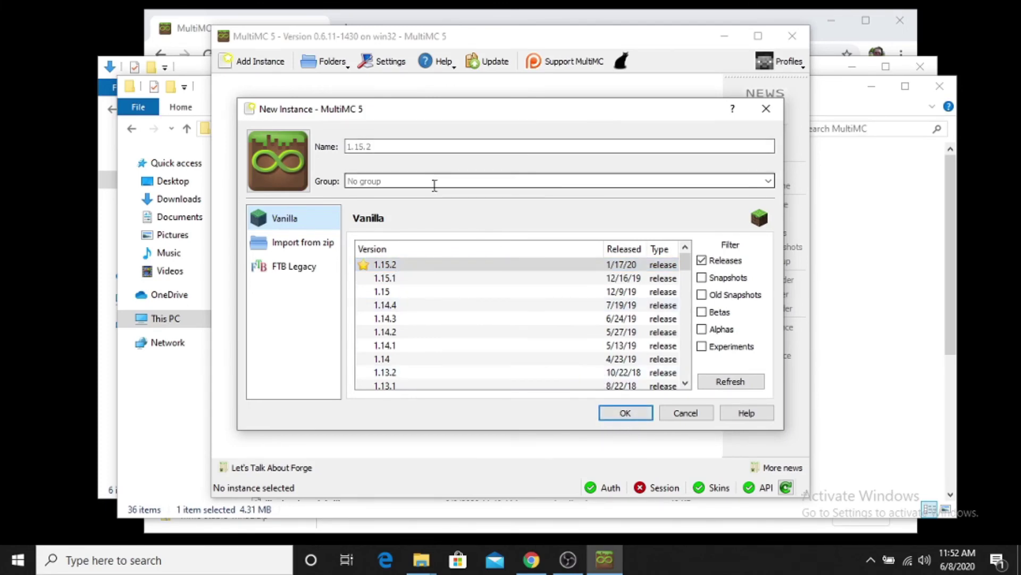
click(626, 413)
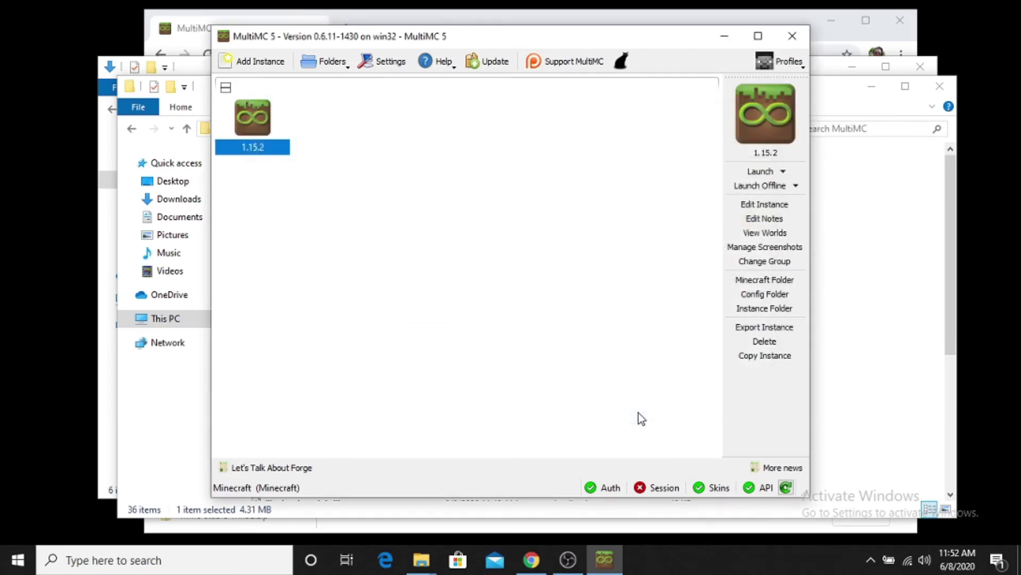
double_click(256, 119)
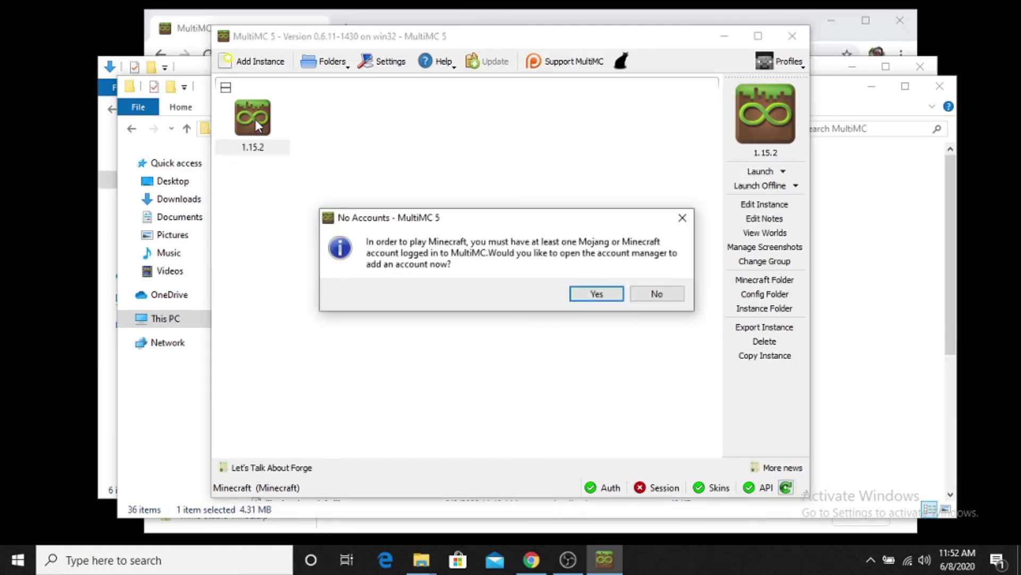